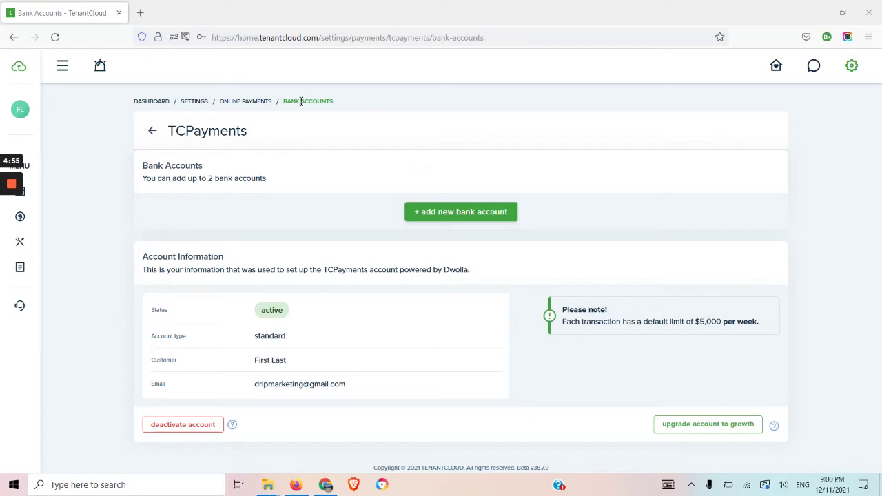
Highlight and clear the Bank Accounts breadcrumb path, then return to the renter dashboard.
{"action": "left_click_drag", "start_coordinate": [335, 103], "coordinate": [279, 108]}
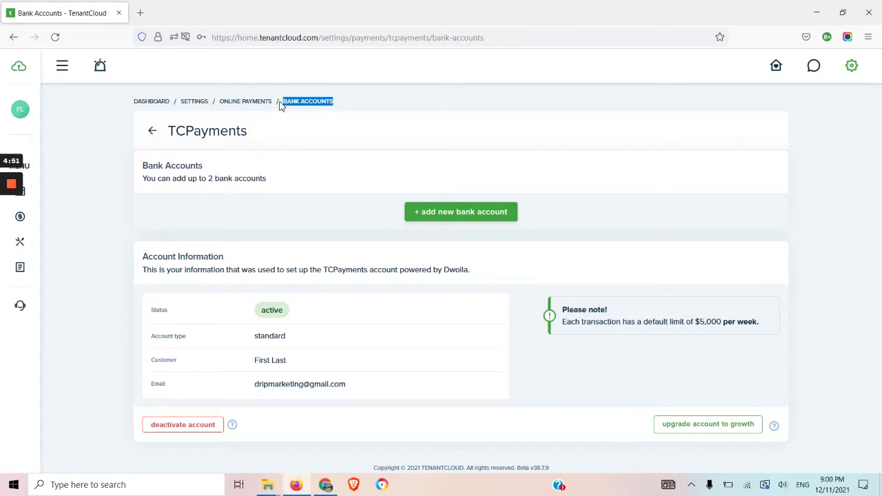
{"action": "left_click_drag", "start_coordinate": [280, 105], "coordinate": [152, 105]}
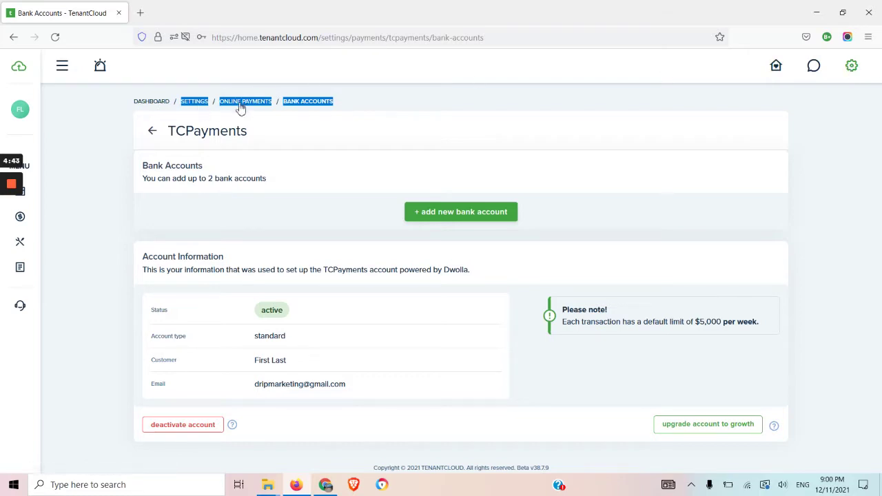
{"action": "left_click", "coordinate": [341, 105]}
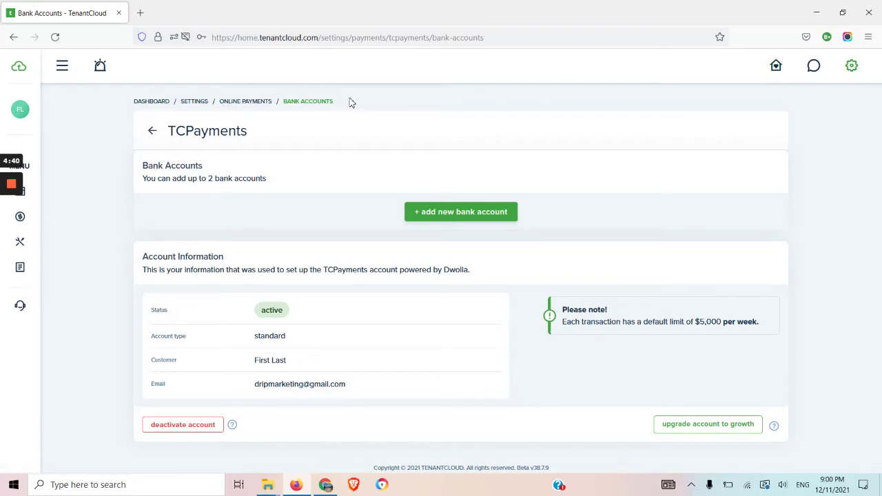
{"action": "mouse_move", "coordinate": [20, 191]}
{"action": "left_click", "coordinate": [30, 197]}
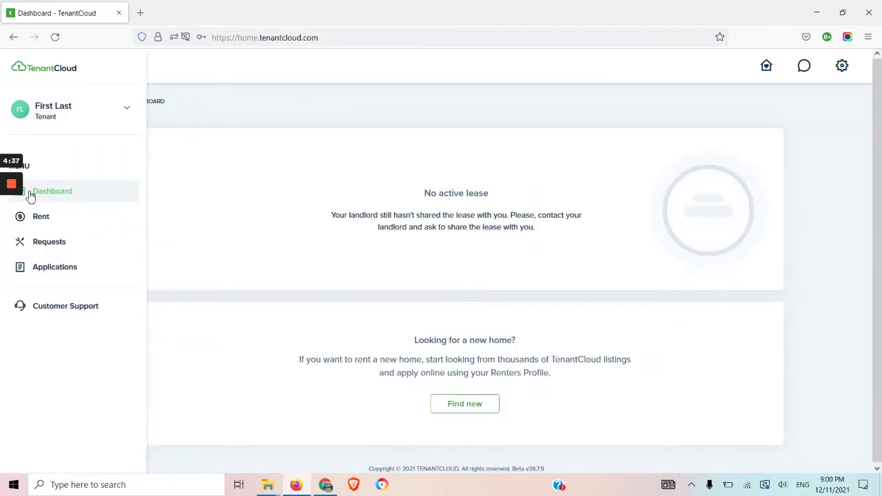
Review the TCPayments and Stripe cards in Online Payments settings, then open TCPayments bank accounts.
{"action": "left_click", "coordinate": [842, 67]}
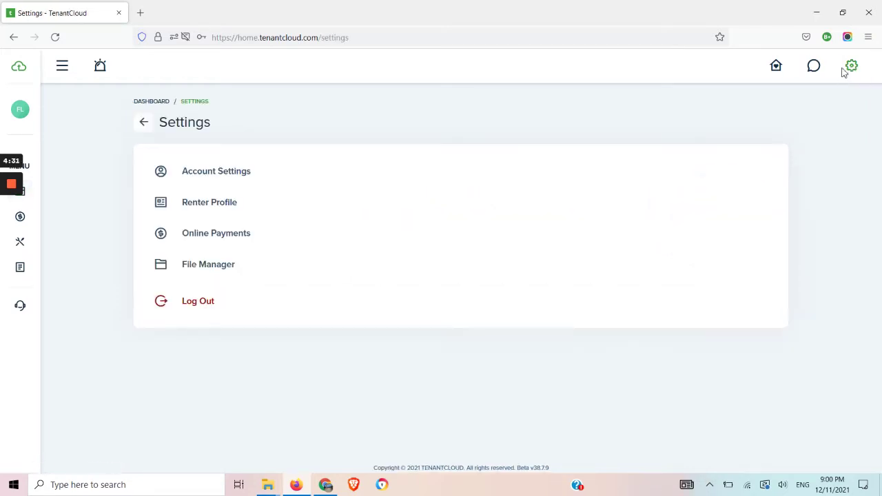
{"action": "left_click", "coordinate": [199, 235]}
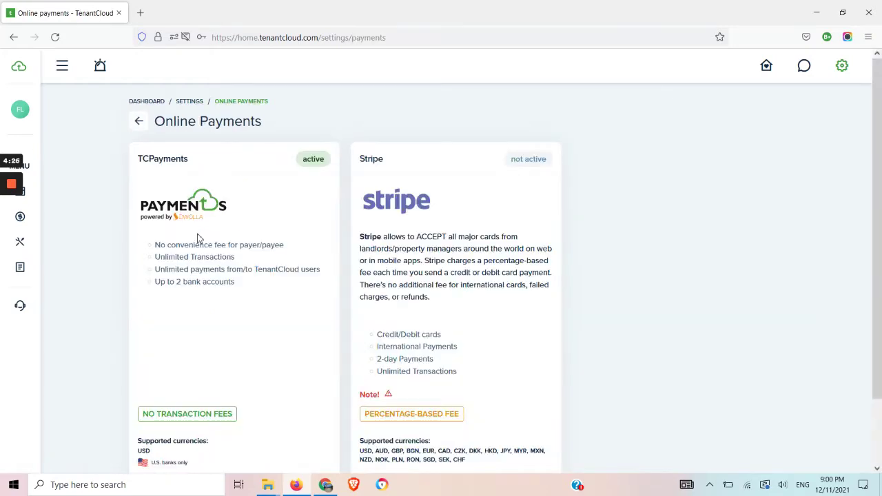
{"action": "scroll", "coordinate": [217, 233], "scroll_direction": "down", "scroll_amount": 2}
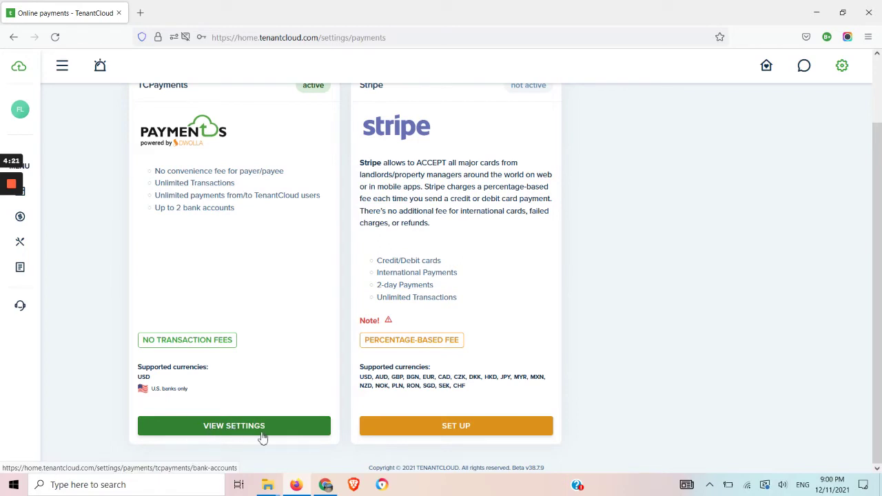
{"action": "scroll", "coordinate": [209, 213], "scroll_direction": "up", "scroll_amount": 2}
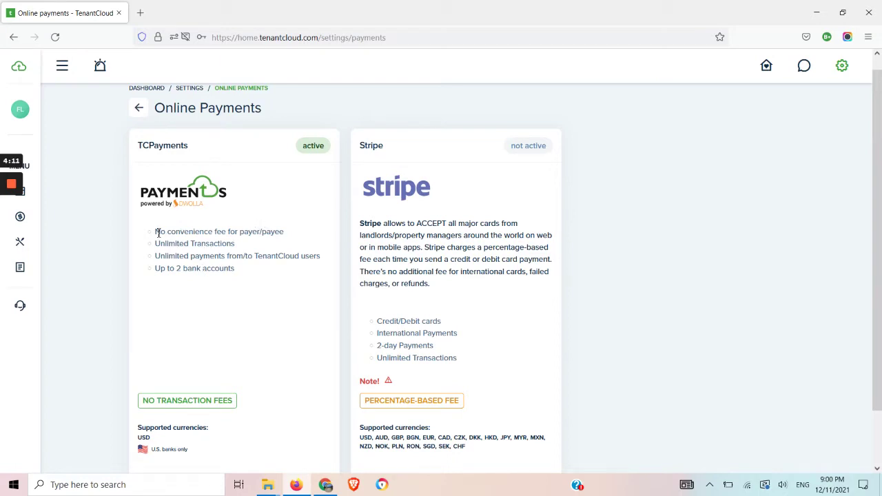
{"action": "left_click_drag", "start_coordinate": [177, 232], "coordinate": [228, 233]}
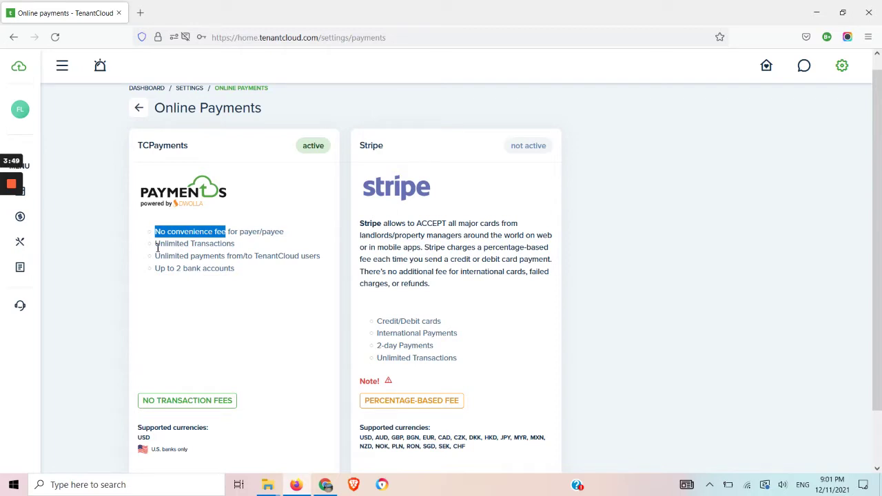
{"action": "scroll", "coordinate": [246, 245], "scroll_direction": "down", "scroll_amount": 2}
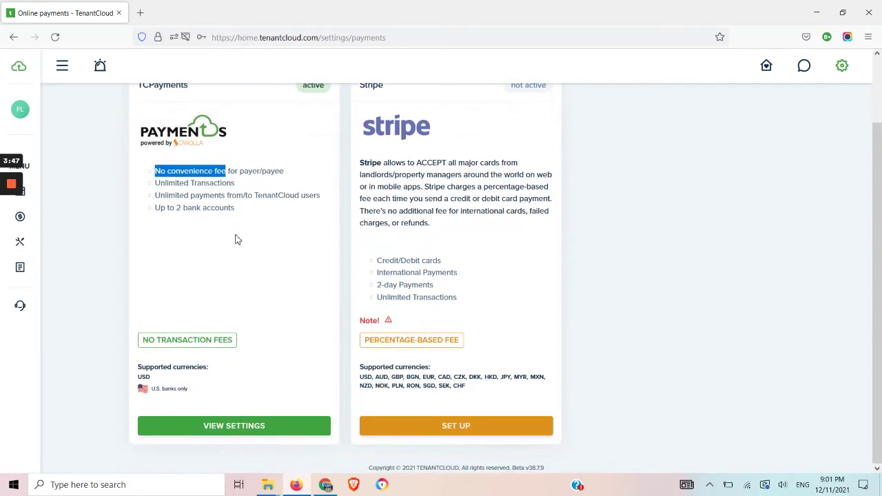
{"action": "left_click", "coordinate": [222, 427]}
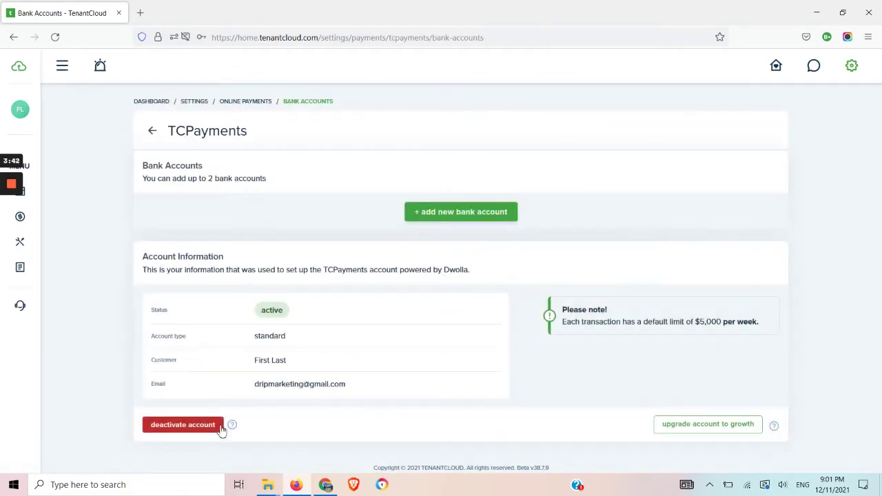
Start a new bank account, search 'fs', and pick Founders FCU from the results.
{"action": "left_click", "coordinate": [454, 213]}
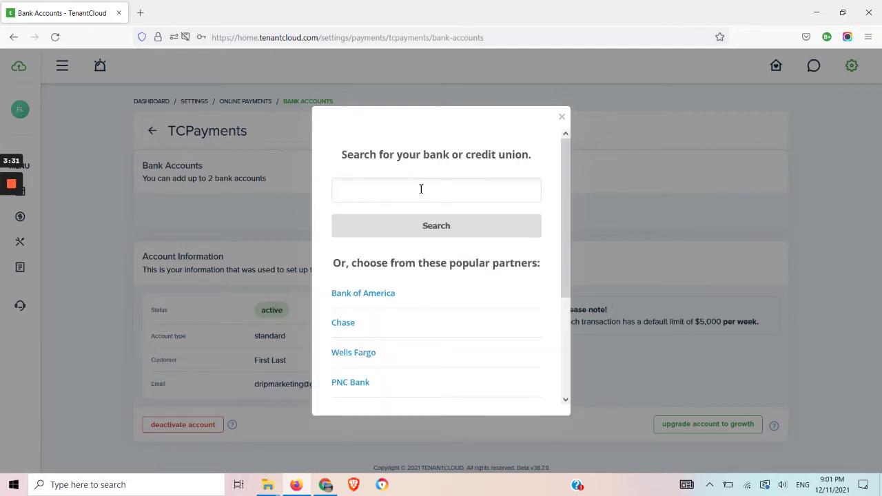
{"action": "type", "text": "founder"}
{"action": "type", "text": "s"}
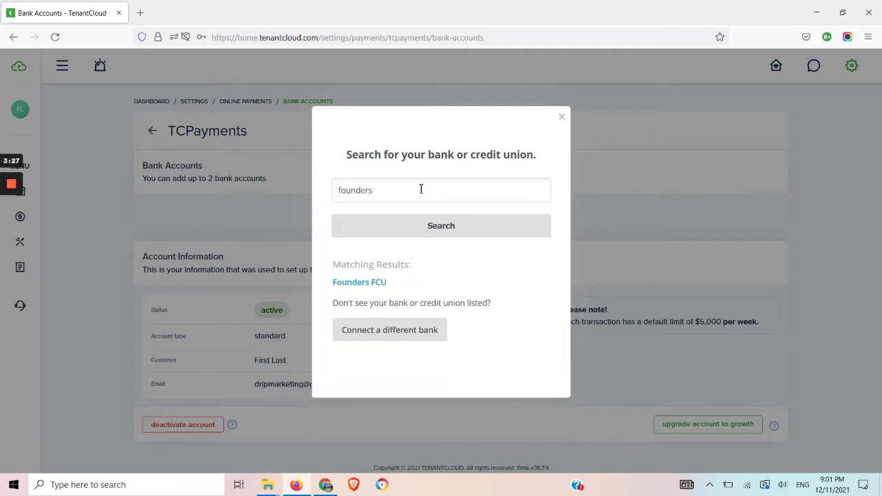
{"action": "left_click", "coordinate": [355, 284]}
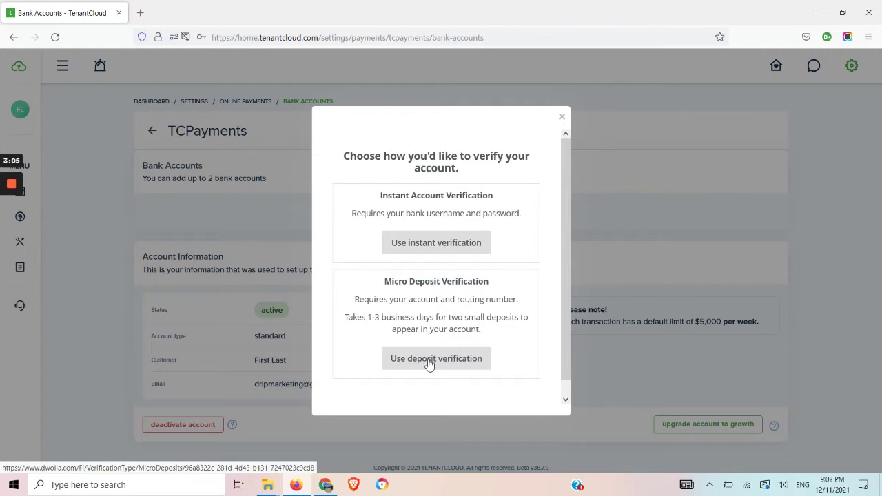
Choose instant verification using the Founders FCU bank login.
{"action": "left_click", "coordinate": [431, 250]}
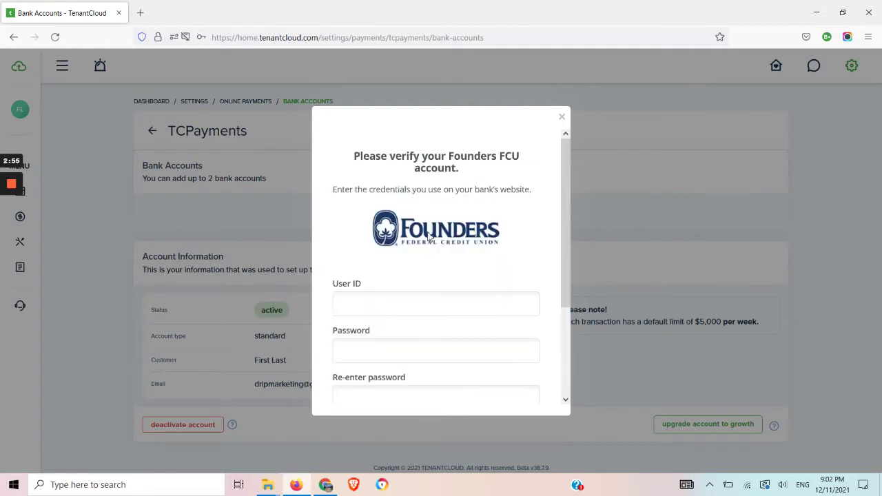
Accept the terms and submit the Founders FCU login credentials.
{"action": "scroll", "coordinate": [469, 231], "scroll_direction": "down", "scroll_amount": 2}
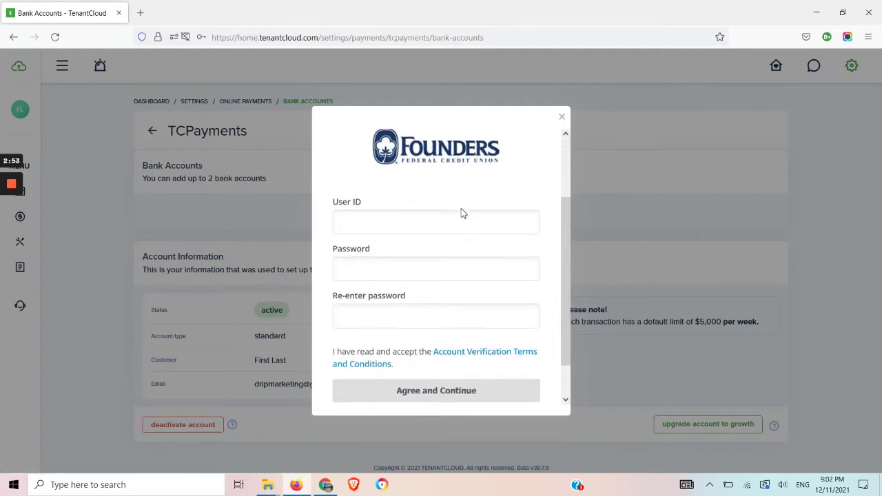
{"action": "scroll", "coordinate": [463, 213], "scroll_direction": "down", "scroll_amount": 1}
{"action": "scroll", "coordinate": [463, 213], "scroll_direction": "up", "scroll_amount": 2}
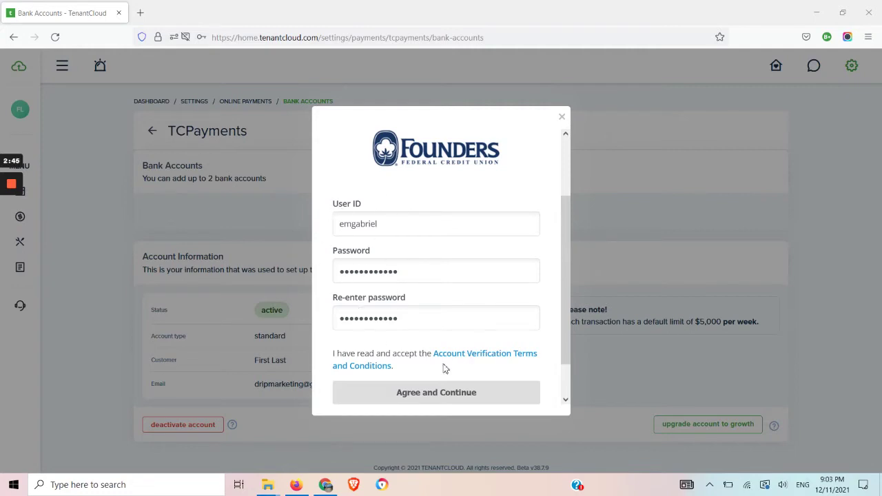
{"action": "left_click", "coordinate": [424, 396]}
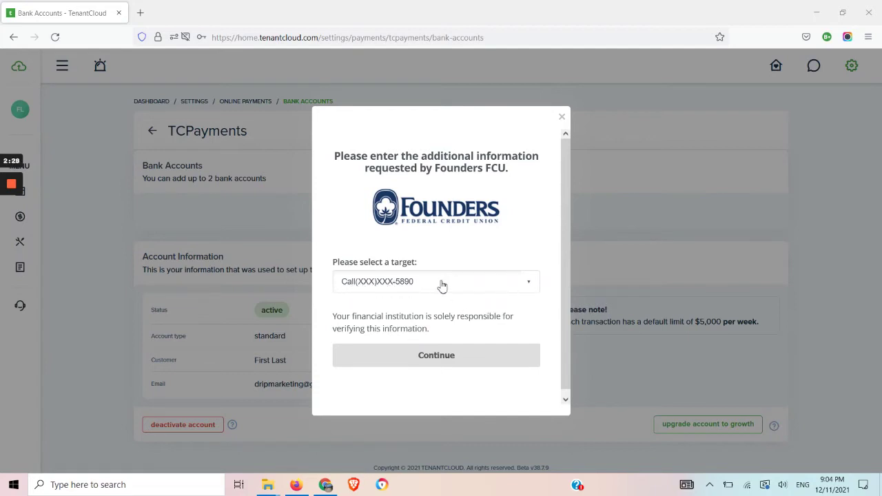
Have the verification code sent by text, then enter and submit the secure access code.
{"action": "left_click", "coordinate": [442, 284]}
{"action": "left_click", "coordinate": [356, 316]}
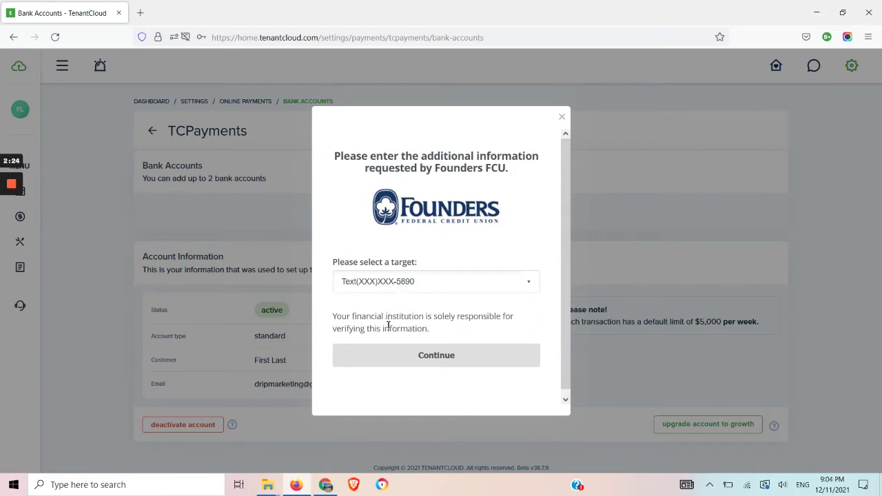
{"action": "left_click", "coordinate": [432, 360]}
{"action": "mouse_move", "coordinate": [11, 181]}
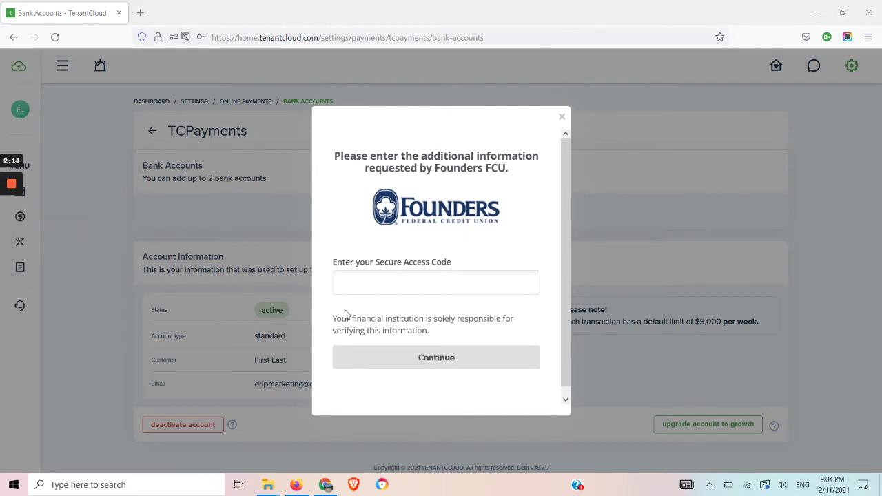
{"action": "left_click", "coordinate": [373, 282]}
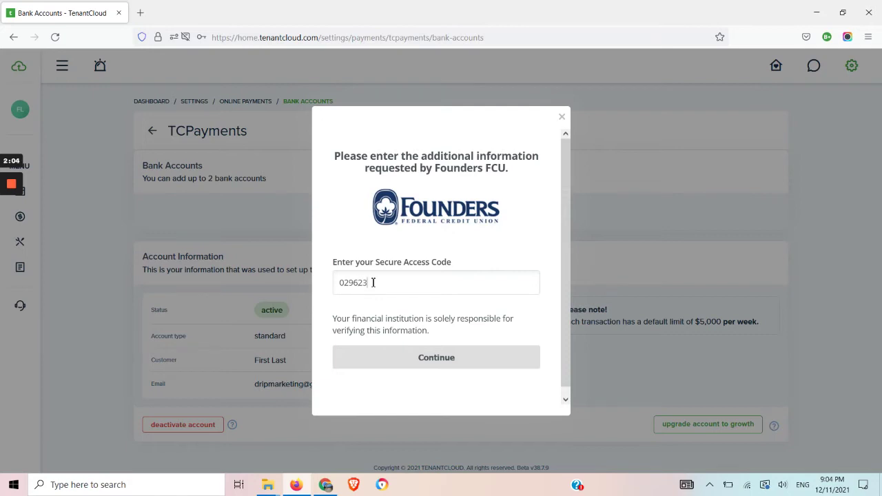
{"action": "left_click", "coordinate": [435, 363]}
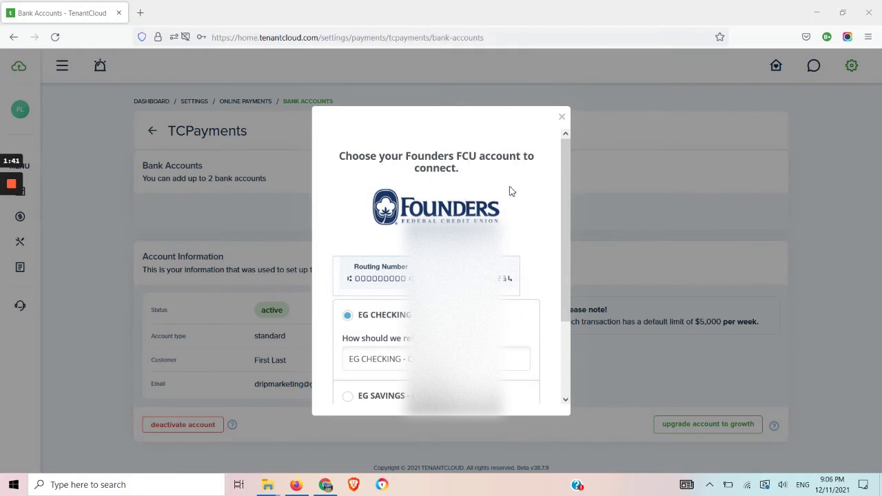
Select the Founders FCU EG SAVINGS account, not EG CHECKING, as the account to connect.
{"action": "scroll", "coordinate": [533, 230], "scroll_direction": "down", "scroll_amount": 2}
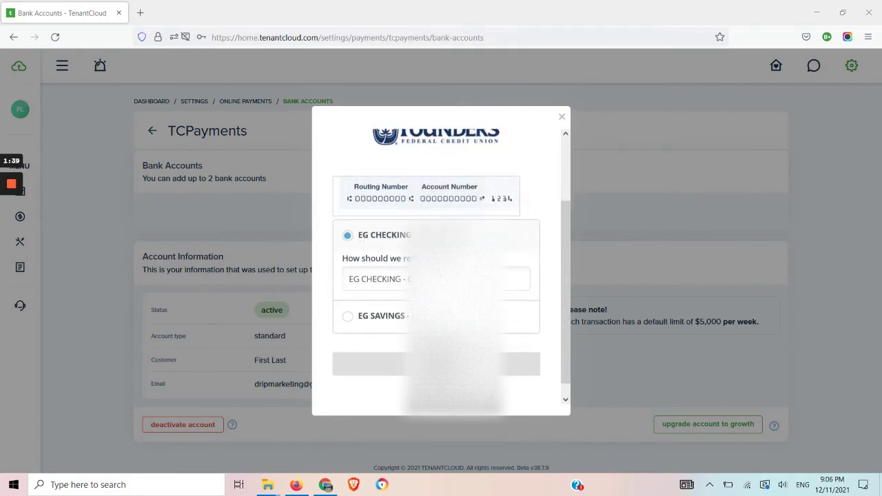
{"action": "left_click", "coordinate": [349, 317]}
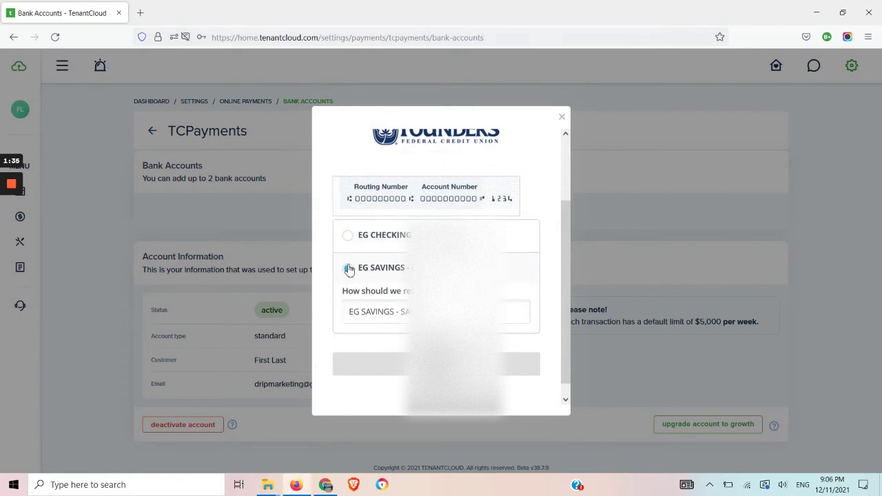
{"action": "left_click", "coordinate": [349, 237]}
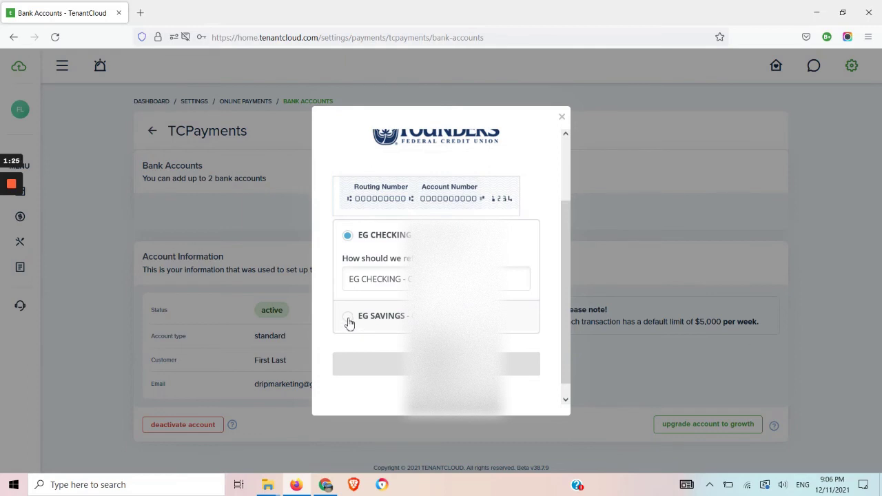
{"action": "left_click", "coordinate": [348, 318]}
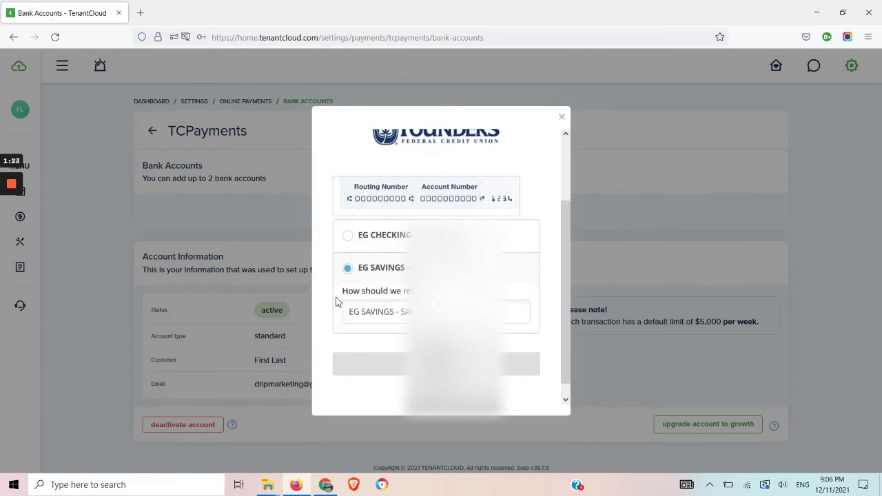